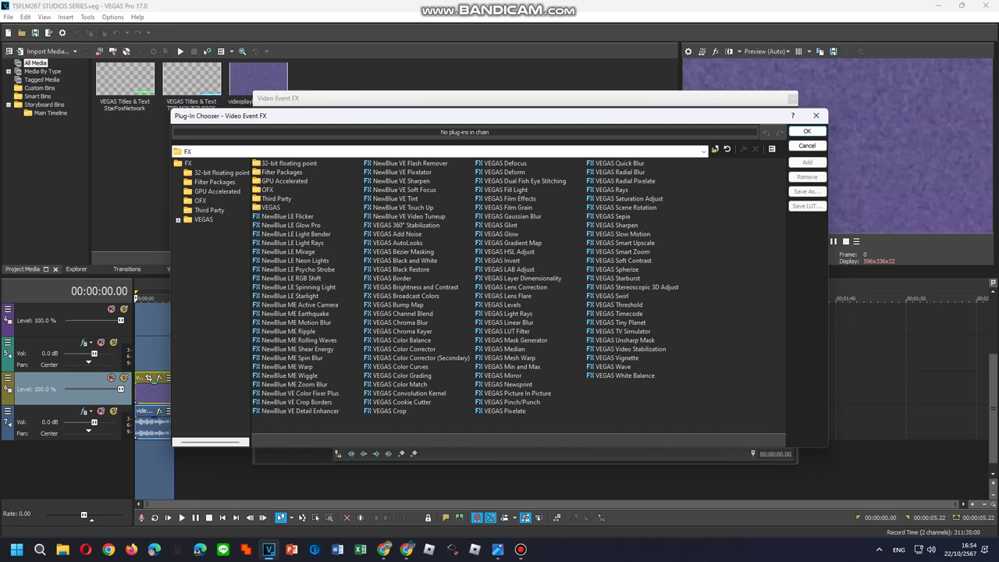
- Build the video event's effect chain with four NewBlue ME Wiggle effects followed by NewBlue VE Video Tuneup and VEGAS Color Corrector (Secondary)
double_click(289, 376)
double_click(289, 375)
double_click(289, 376)
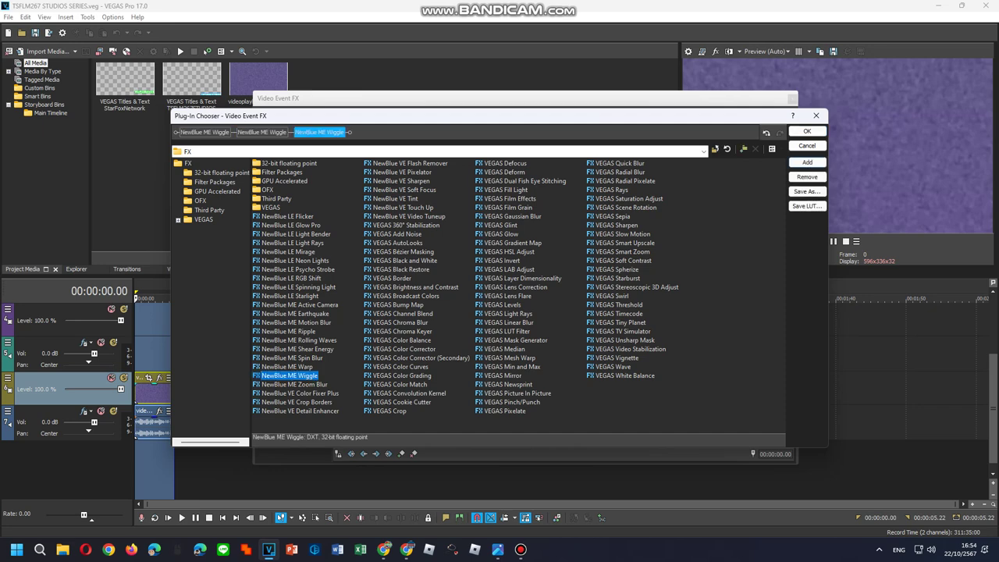
double_click(409, 216)
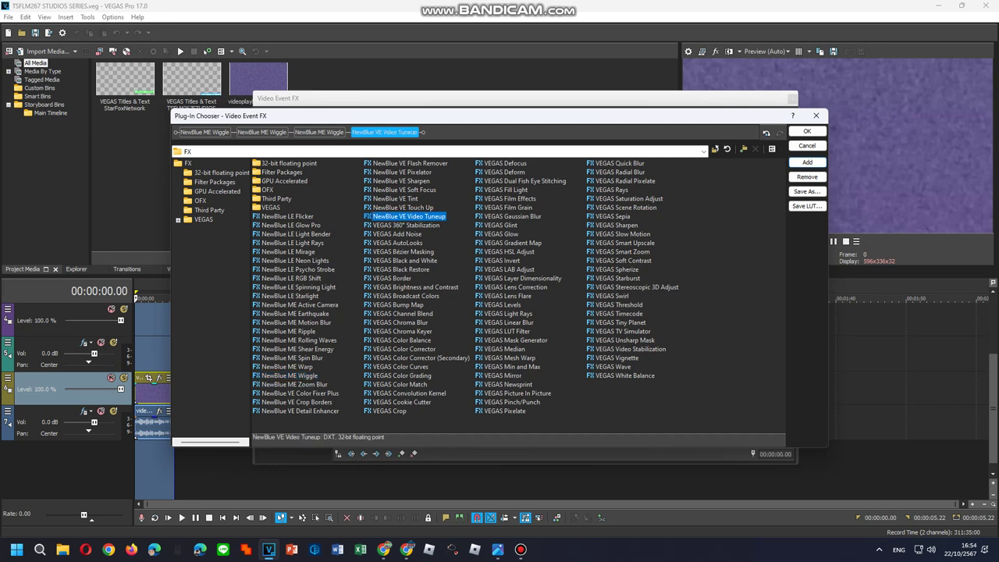
double_click(421, 359)
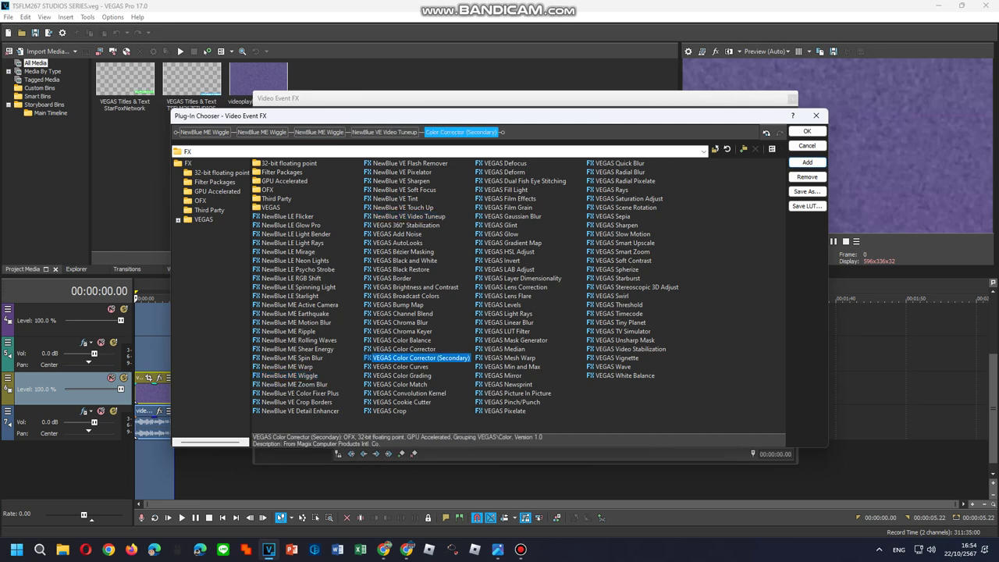
double_click(290, 375)
drag(530, 132, 382, 132)
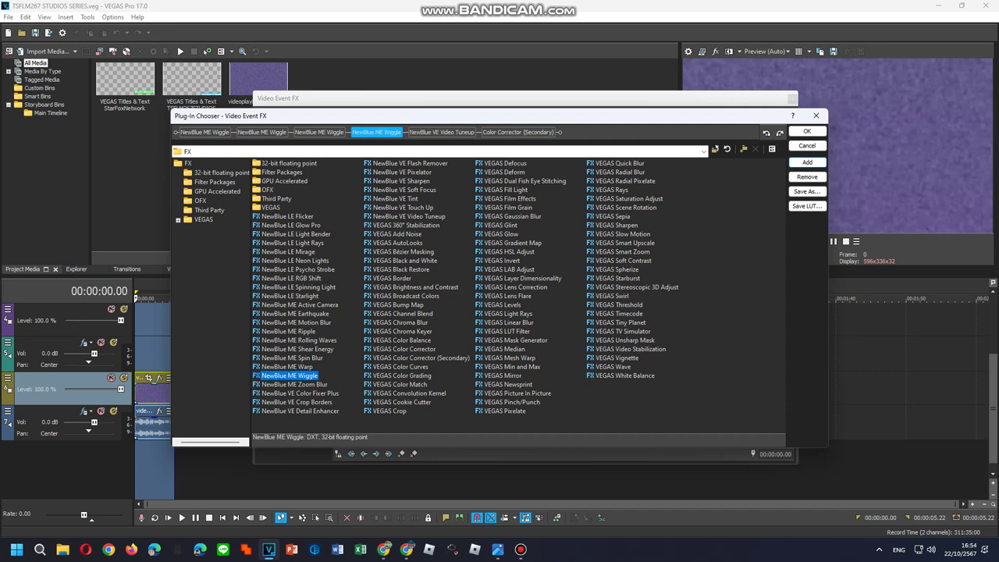
- Append VEGAS Light Rays, VEGAS Glow and VEGAS Invert to the chain and apply it to the video event
double_click(508, 314)
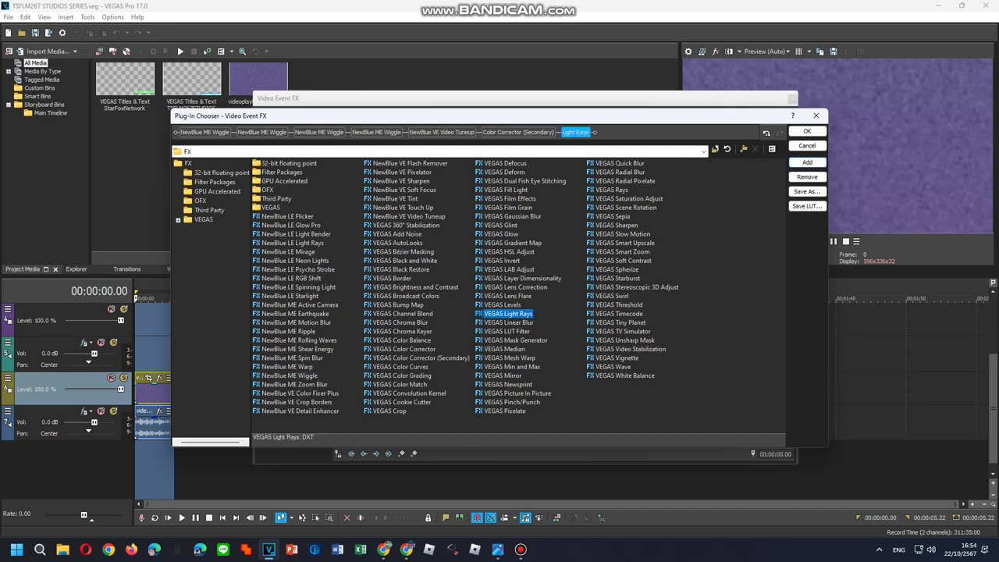
double_click(501, 234)
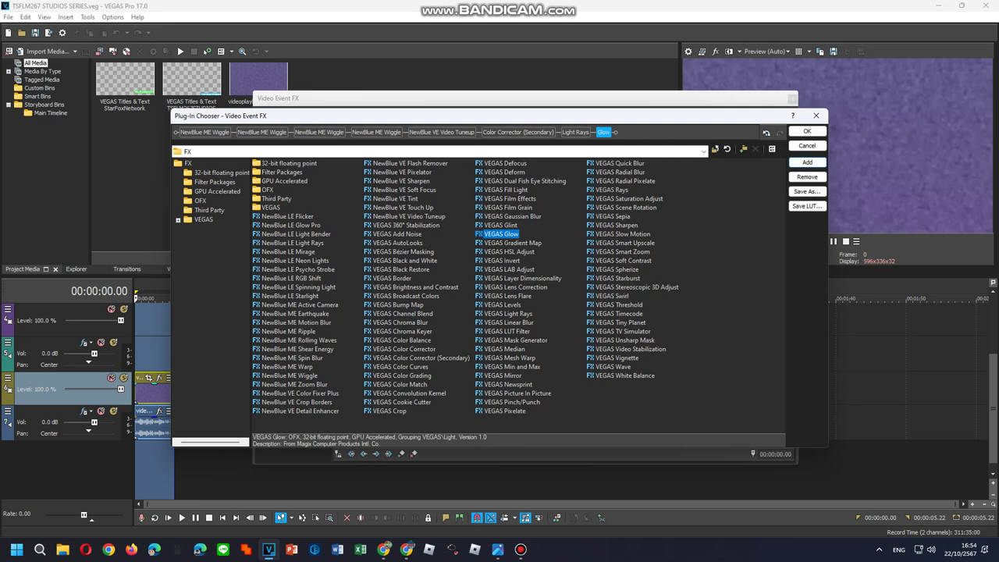
double_click(502, 260)
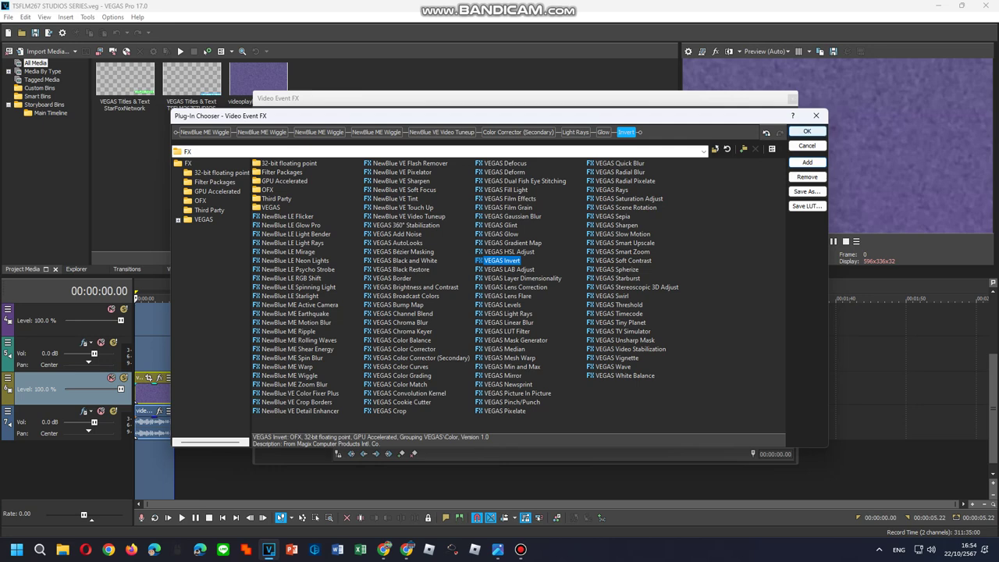
click(807, 131)
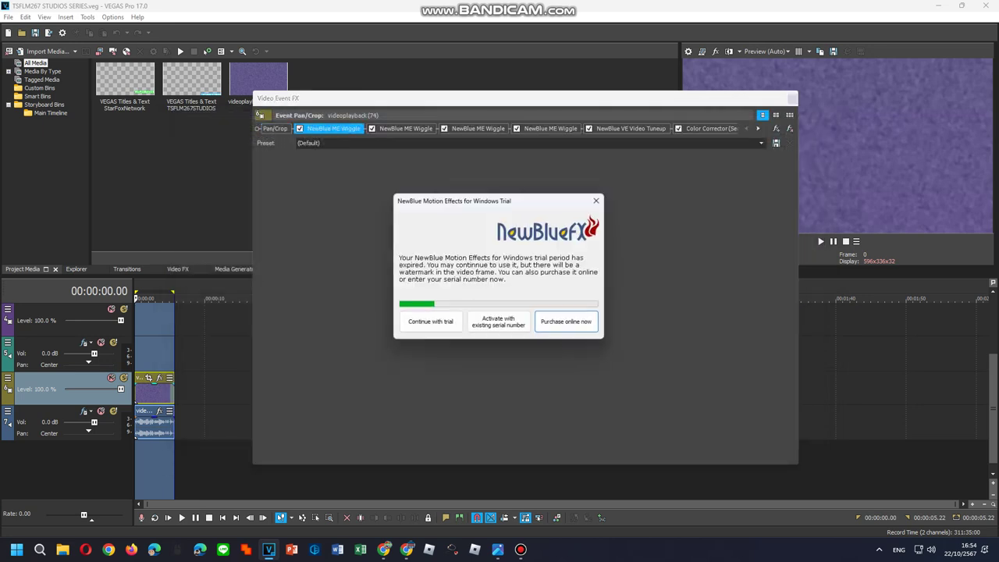
- Dismiss the NewBlue trial windows, and set the first Wiggle effect to preset Videoup V7 and the second to Cinemaup V15 D
click(598, 200)
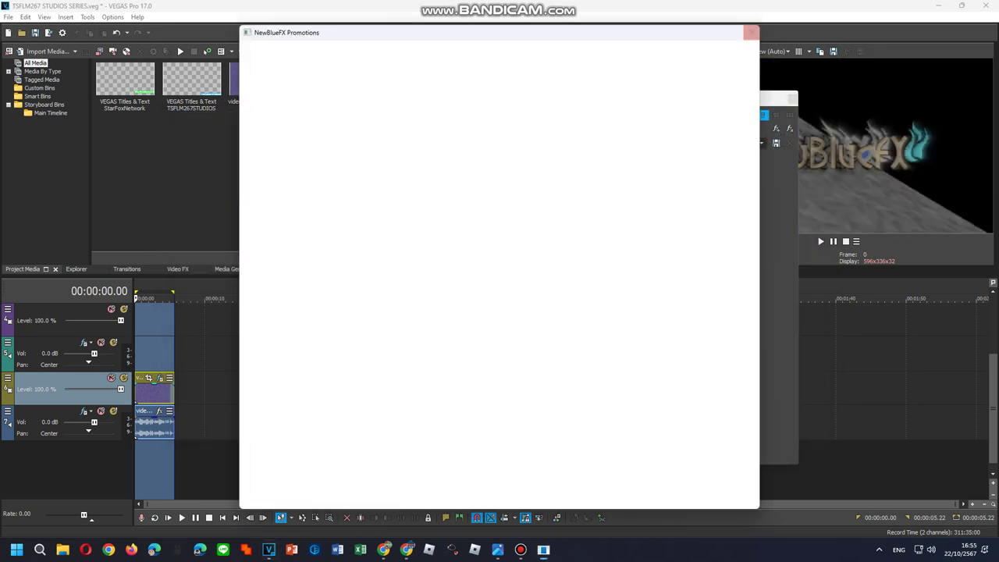
click(751, 33)
click(761, 143)
click(531, 269)
click(406, 128)
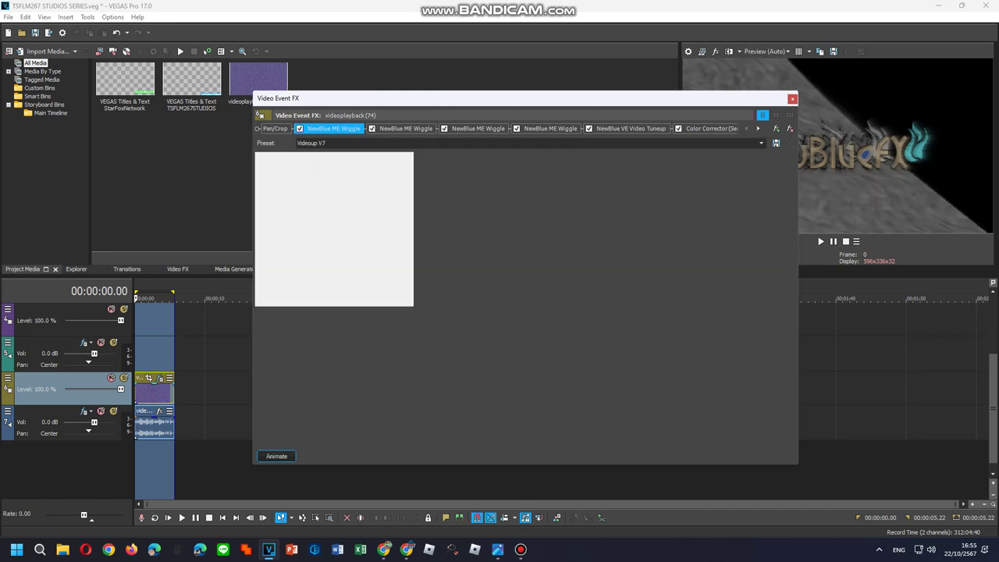
click(761, 143)
click(530, 304)
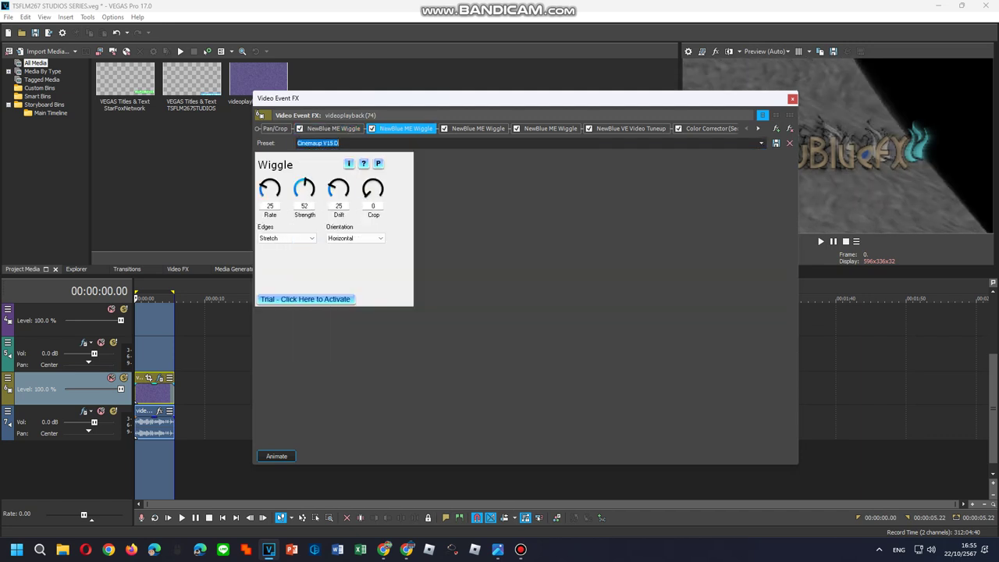
- Set the third Wiggle effect to the preset Mediaup V1.1 A
click(477, 128)
click(761, 143)
click(761, 143)
scroll(328, 258, down, 5)
click(328, 297)
click(339, 143)
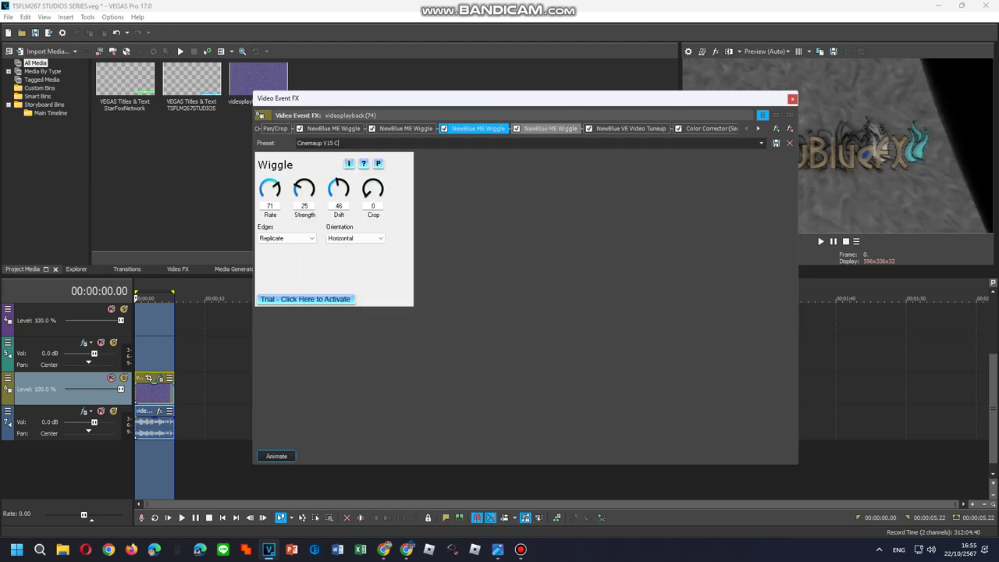
click(760, 143)
click(328, 229)
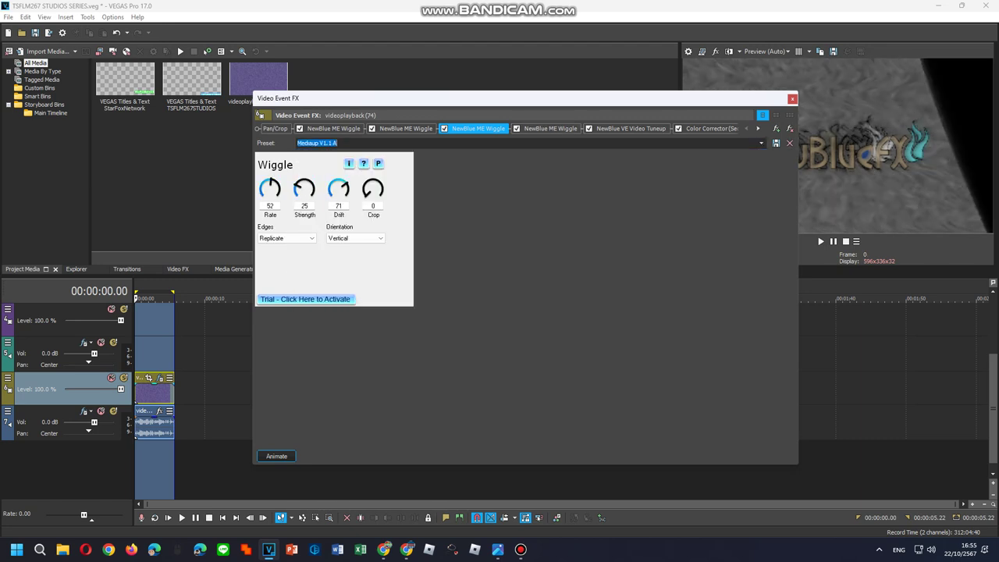
- Set the fourth Wiggle effect to preset Fun House and Video Tuneup to Logoup V3 OLD, continuing with the trial
click(550, 128)
click(761, 143)
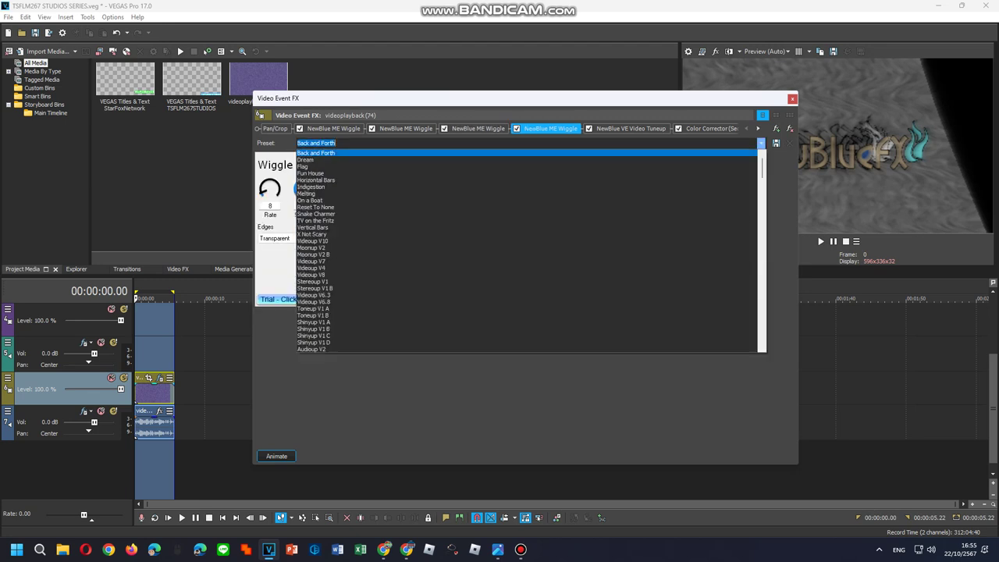
click(624, 171)
click(631, 128)
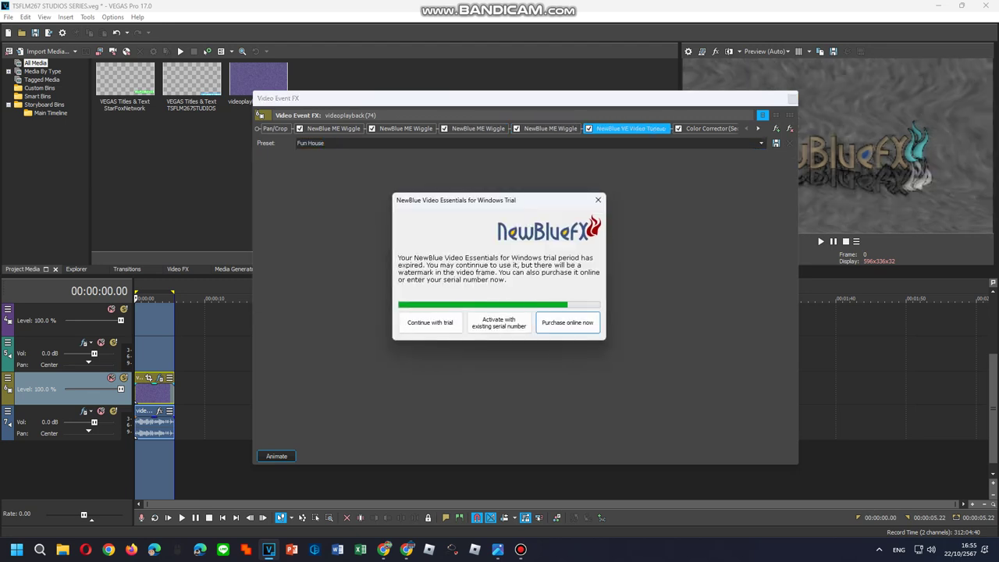
click(430, 322)
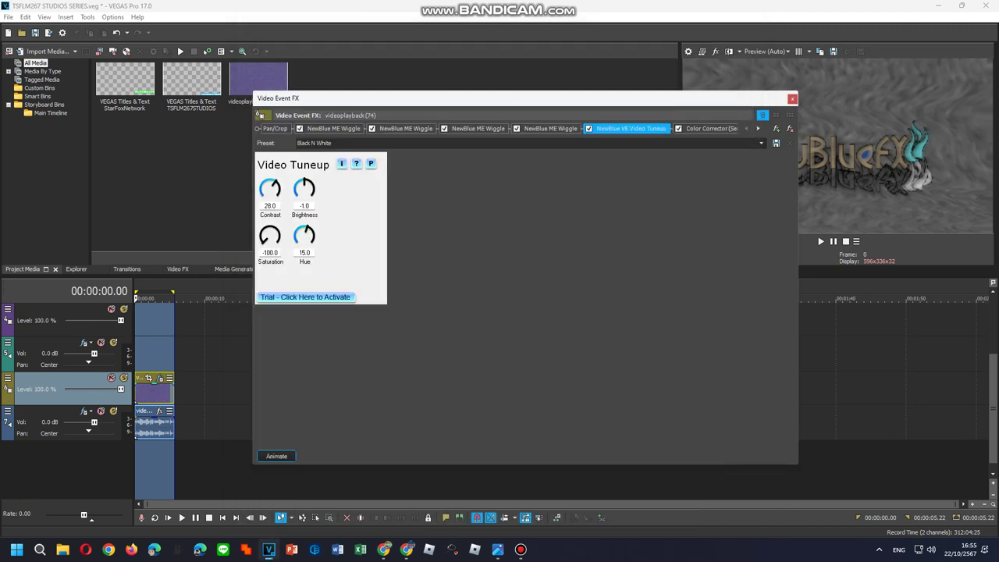
click(761, 142)
click(336, 330)
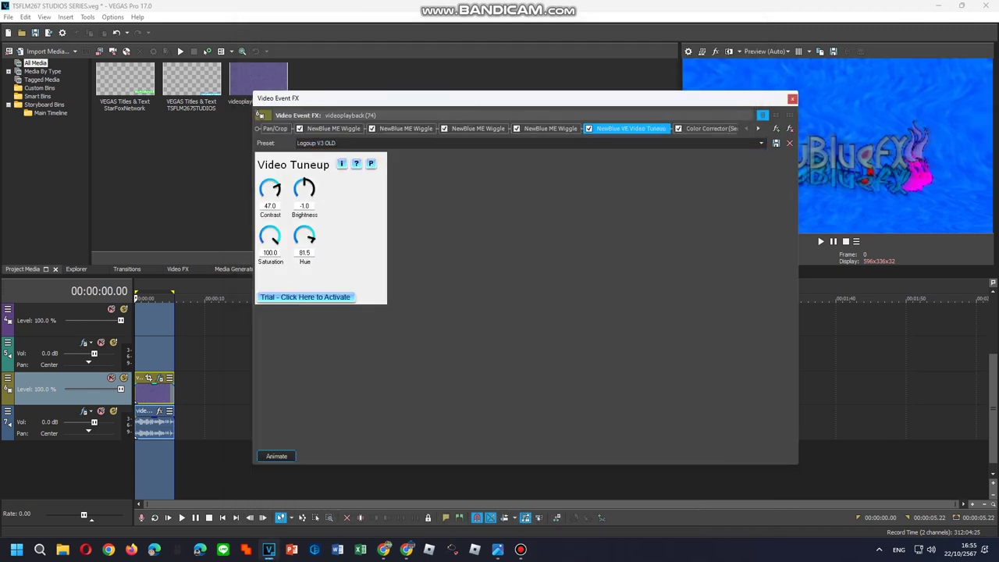
- Set the Color Corrector (Secondary) effect to the preset Logoup V12
click(706, 128)
click(761, 142)
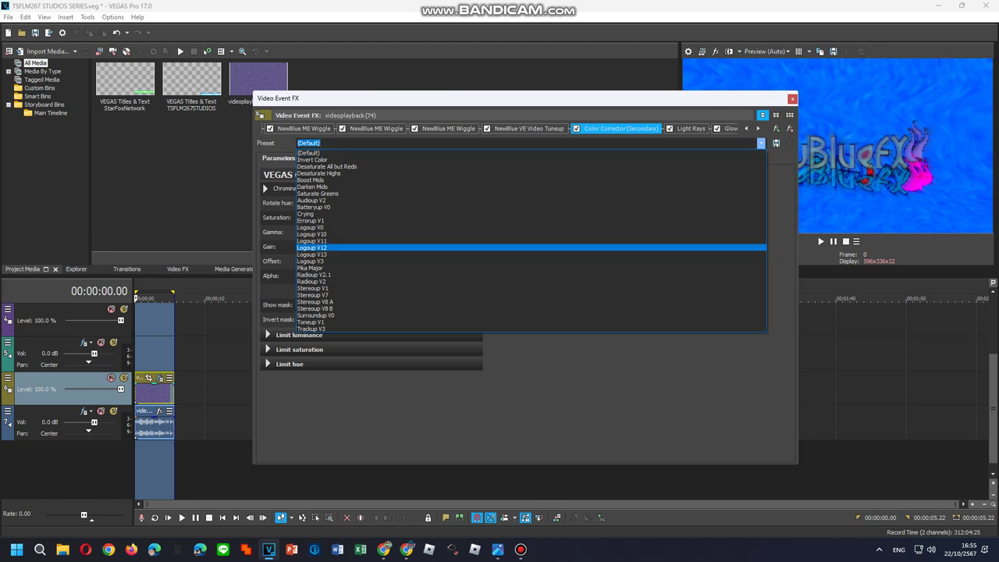
click(312, 247)
- Set the Light Rays effect to the preset Moderate Light Rays
click(746, 128)
click(757, 128)
click(690, 129)
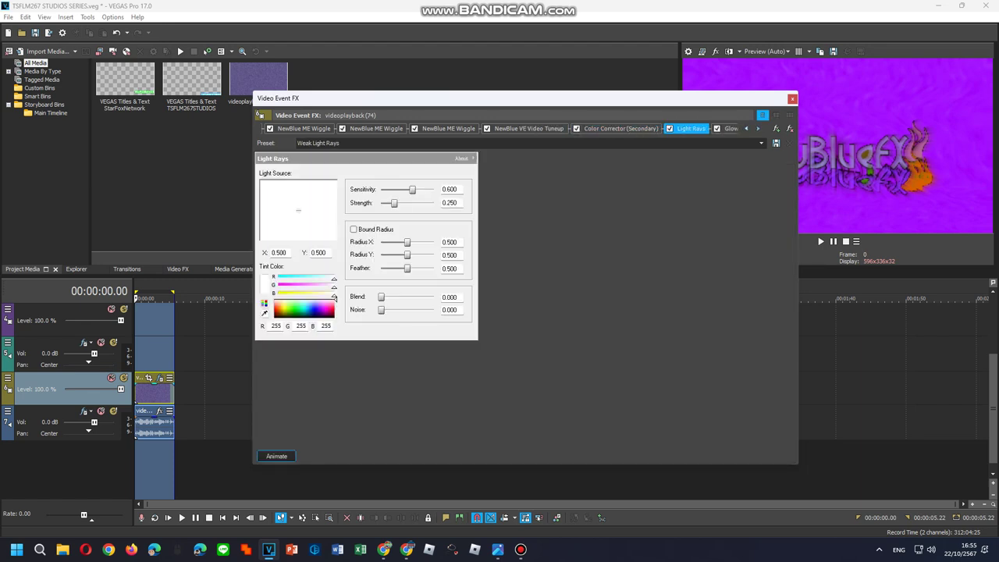
click(761, 143)
click(726, 167)
click(760, 142)
click(761, 143)
click(760, 143)
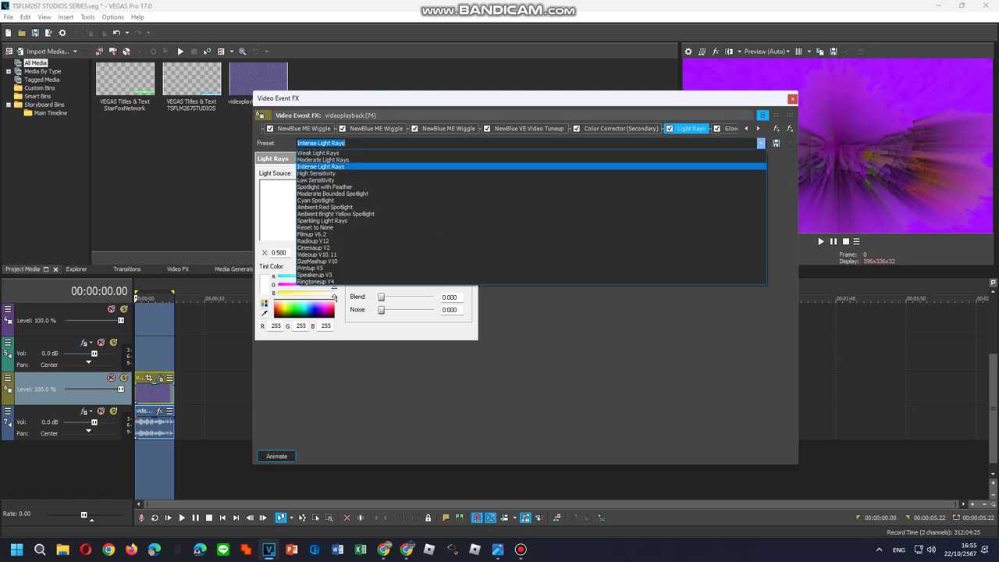
click(726, 159)
- Set the Glow effect to the preset White Soft Glow, keeping it enabled, and open the Invert effect's settings
click(717, 129)
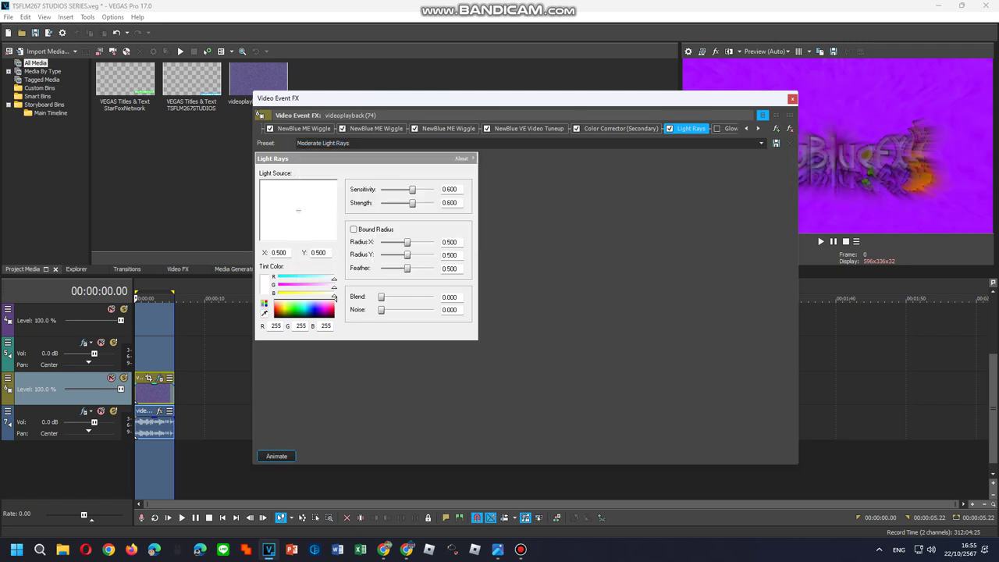
click(717, 129)
click(730, 128)
click(760, 143)
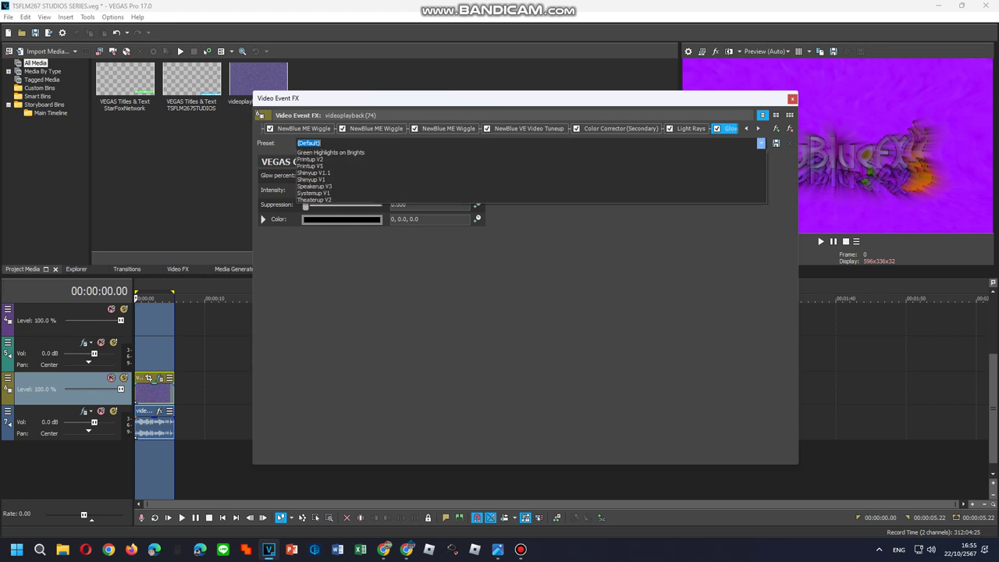
click(317, 159)
click(758, 129)
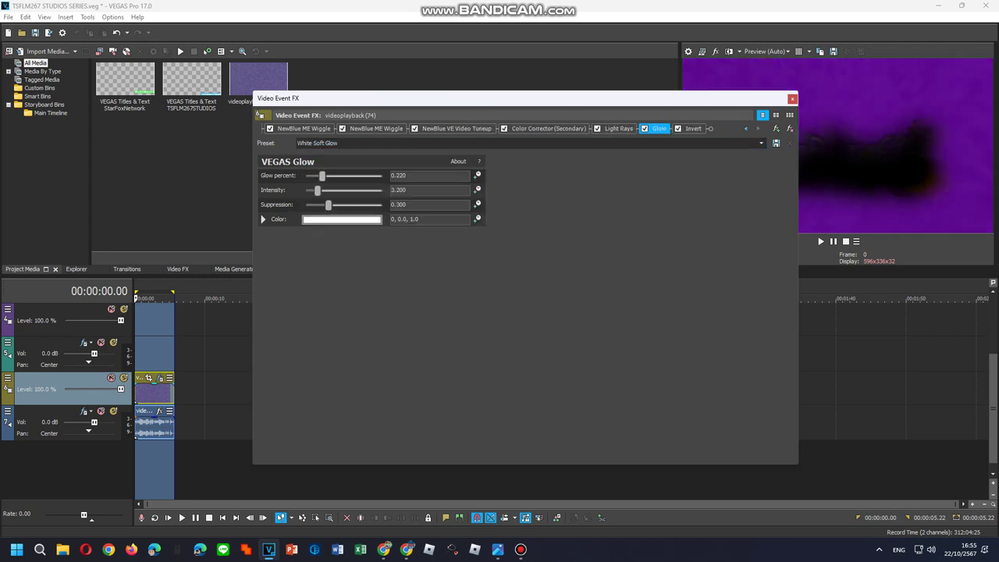
click(693, 129)
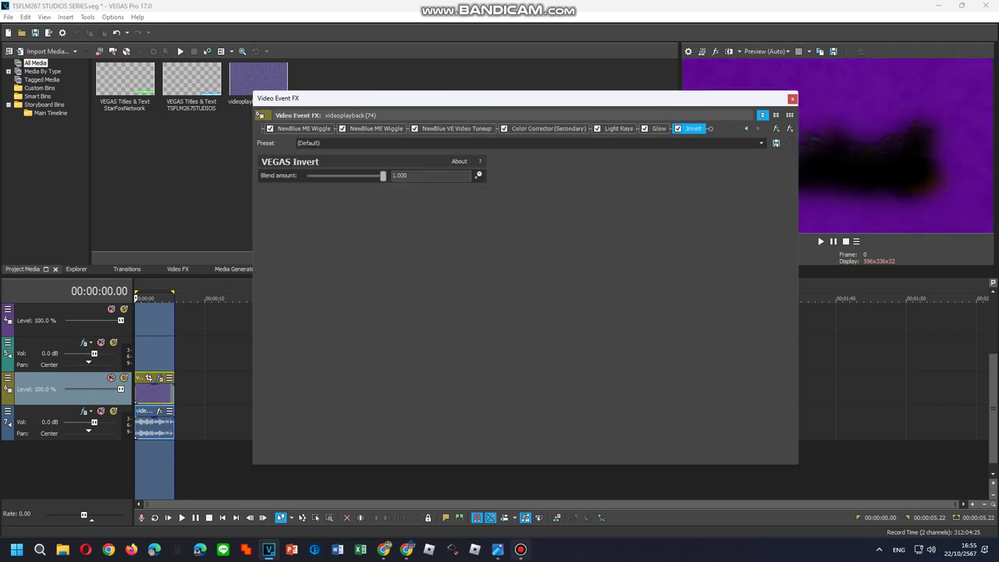
- Save the whole video effect chain as a plug-in package named "Tuneup I" and close the event's effect settings
mouse_move(521, 548)
mouse_move(519, 492)
click(775, 128)
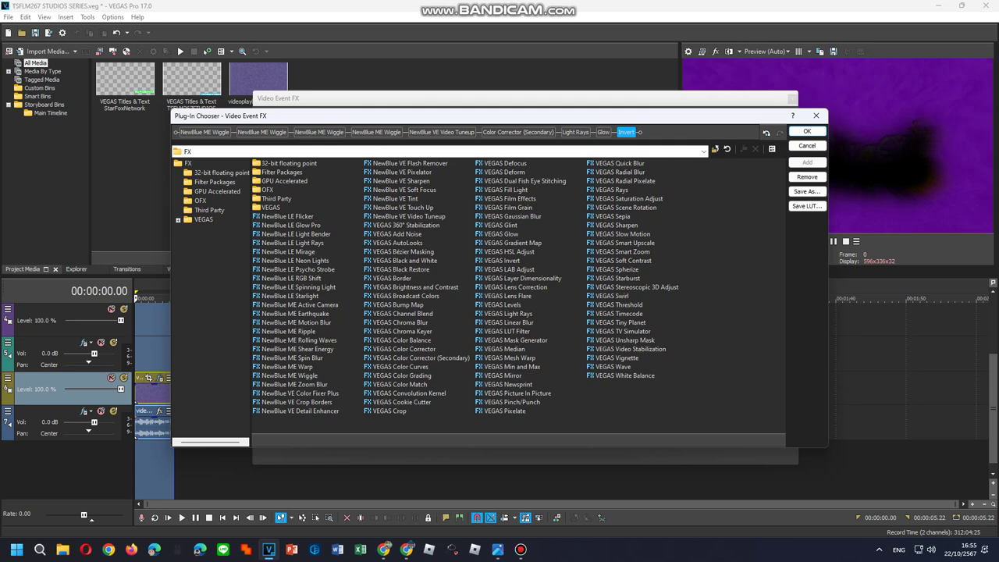
click(807, 191)
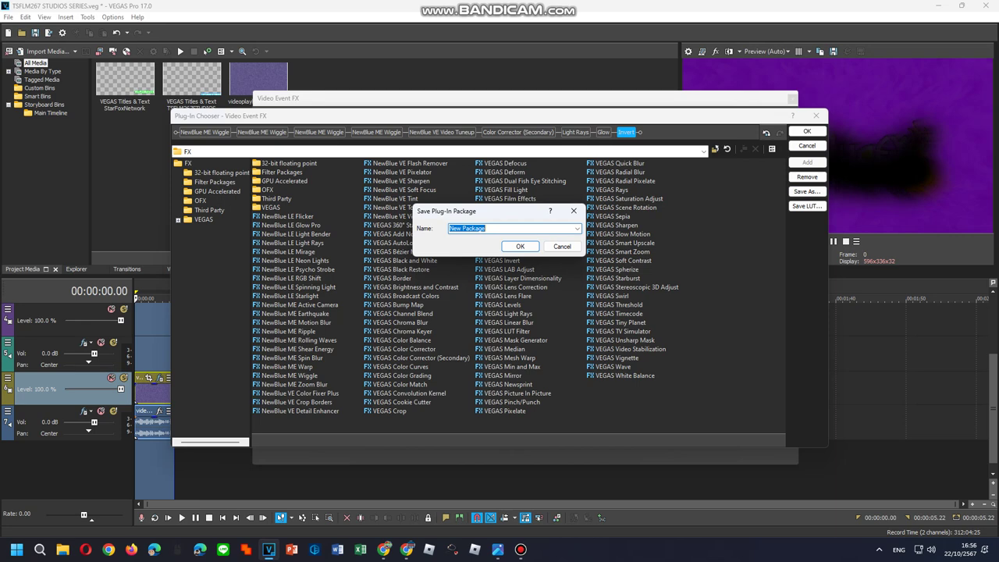
text(Tuneup I)
click(520, 247)
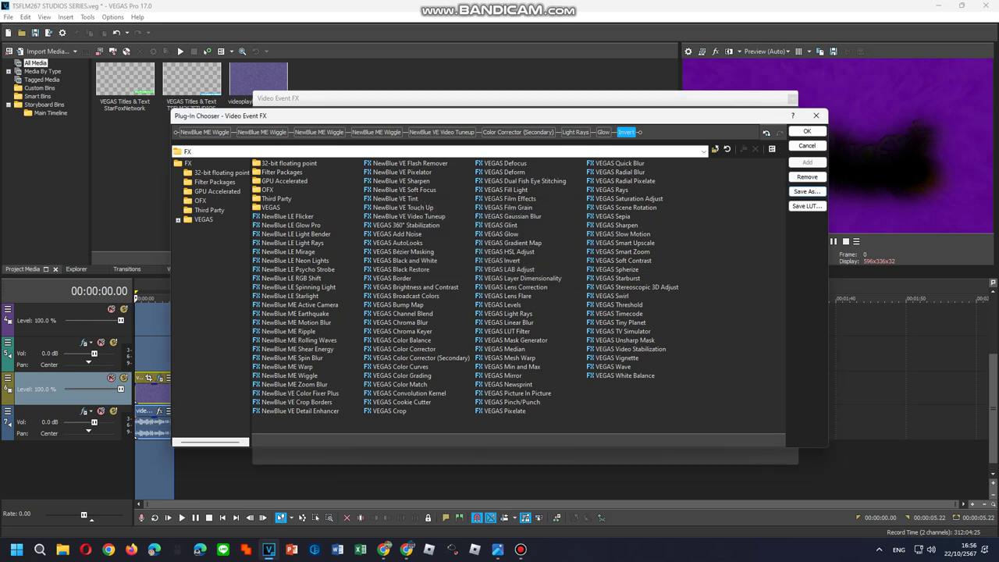
click(807, 146)
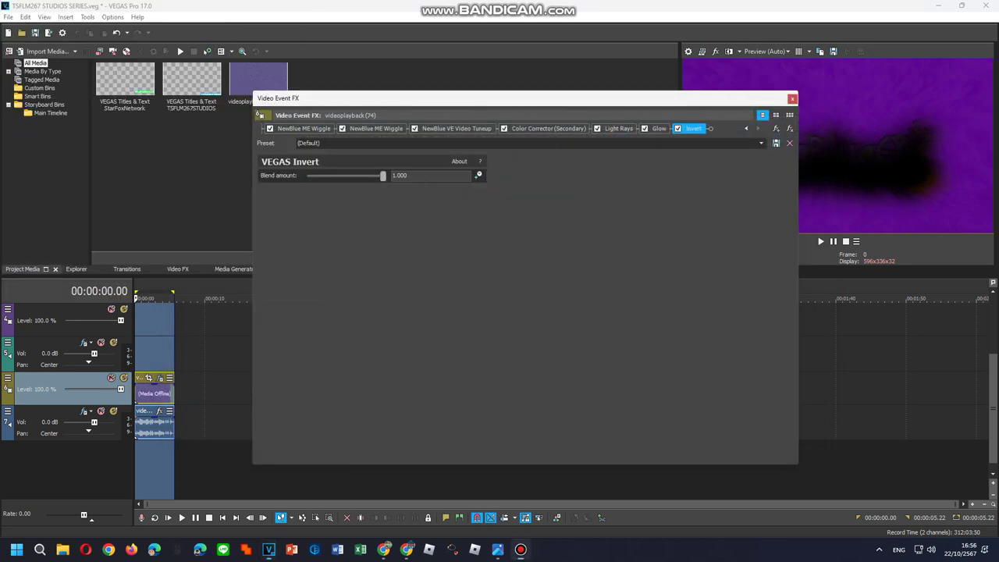
click(792, 98)
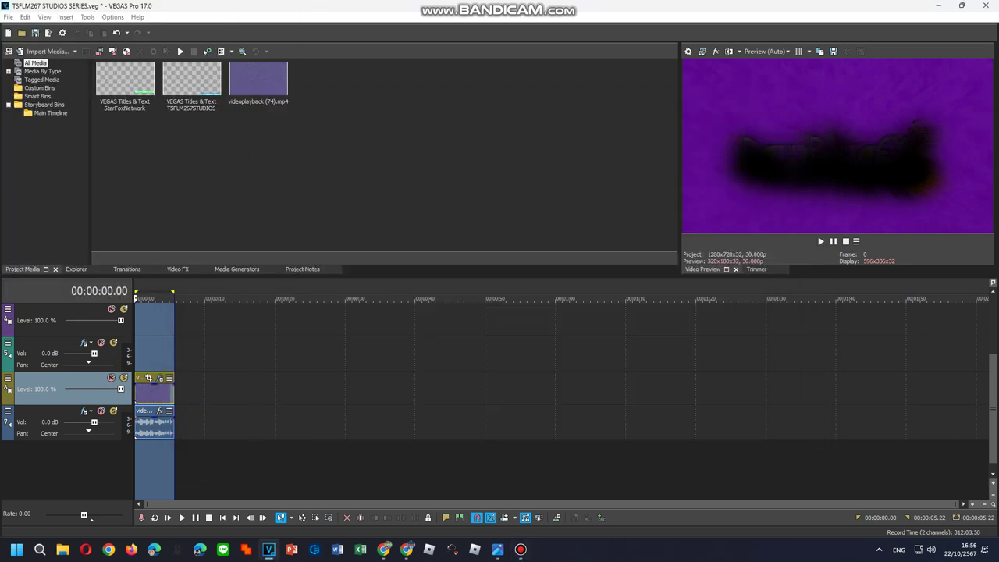
- Start an audio effect chain on the clip's audio event with the ERZATZ and Effect plug-ins
click(156, 357)
right_click(156, 426)
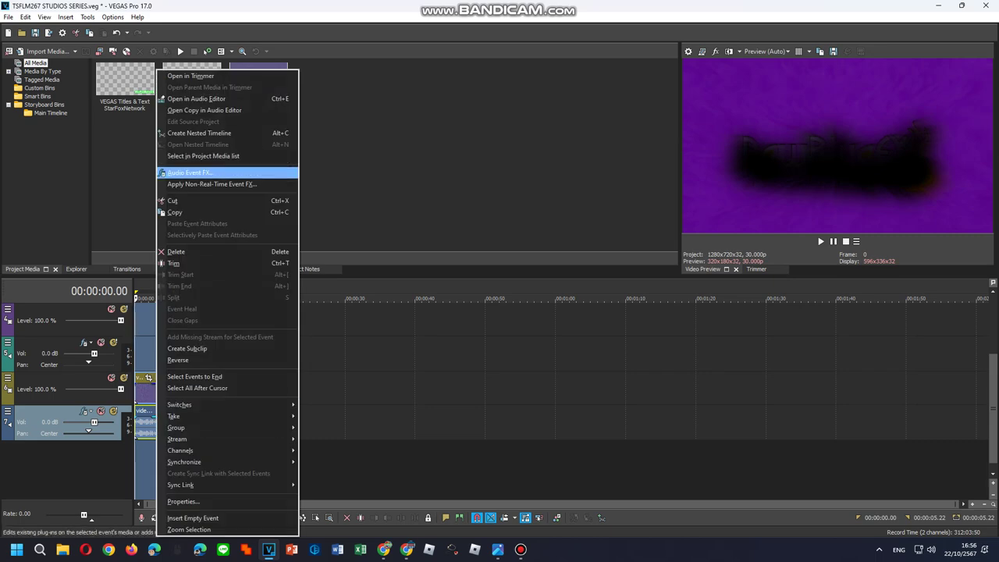
click(191, 172)
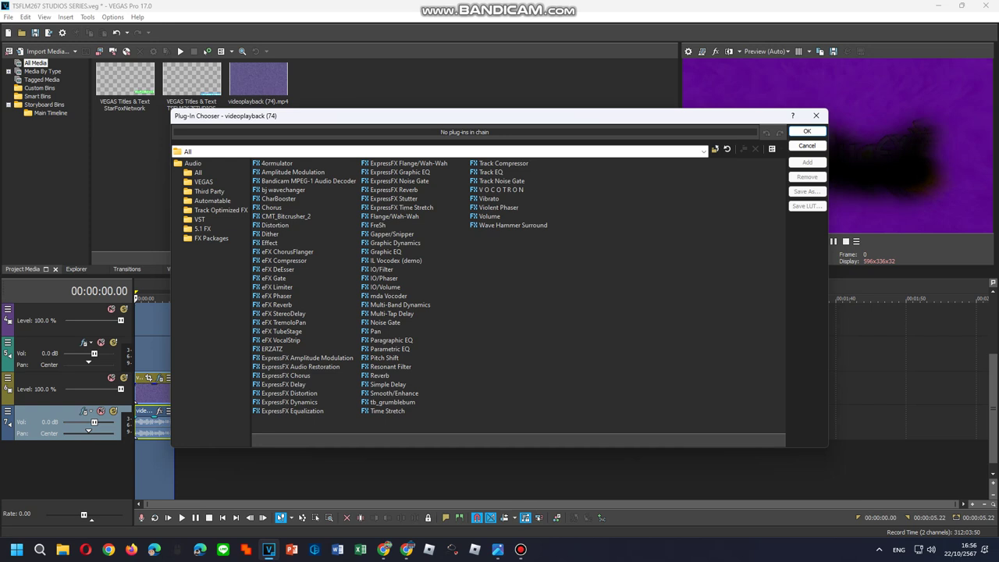
click(271, 348)
double_click(271, 348)
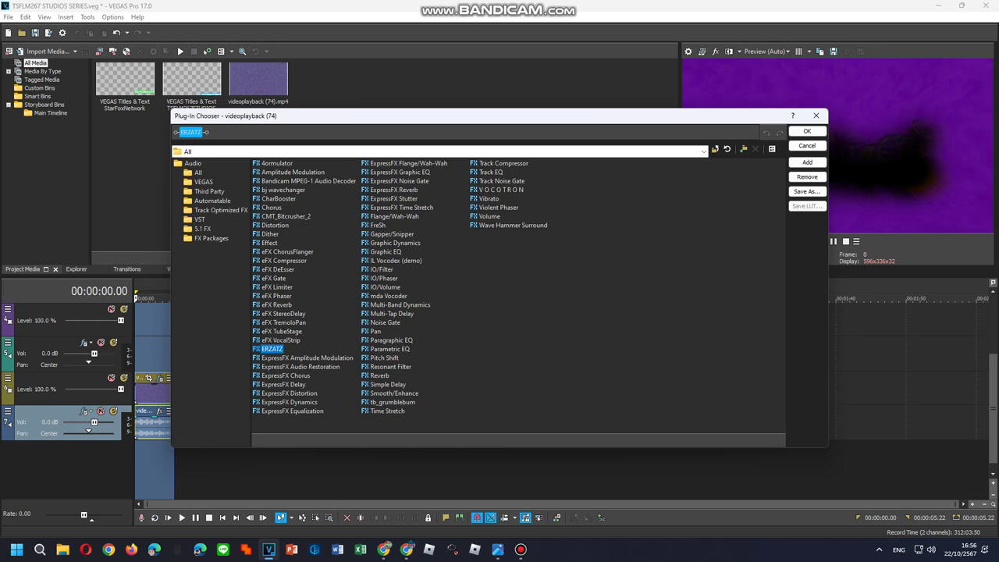
click(269, 242)
double_click(269, 242)
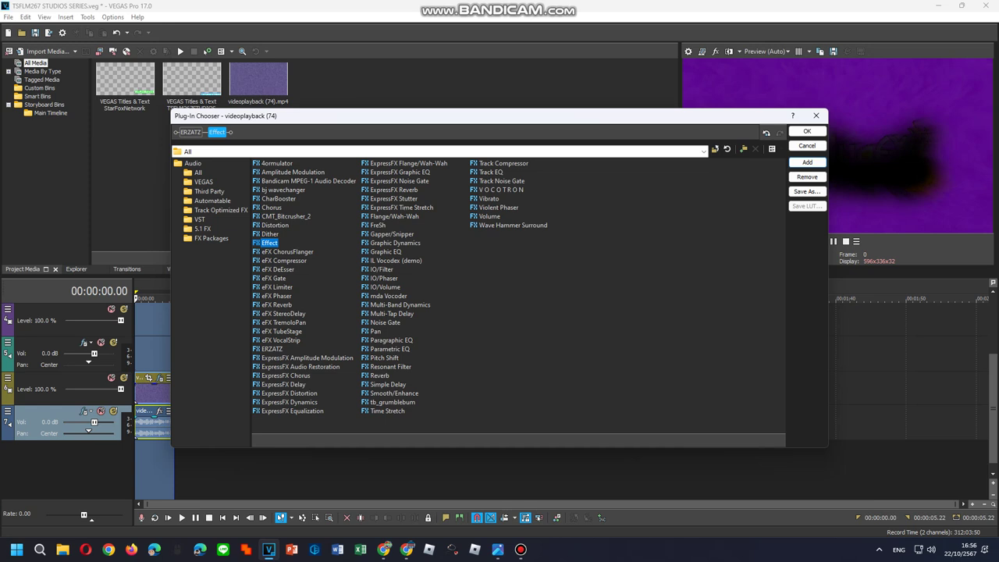
- Append three ExpressFX Chorus plug-ins to the audio event's effect chain
click(282, 384)
click(286, 375)
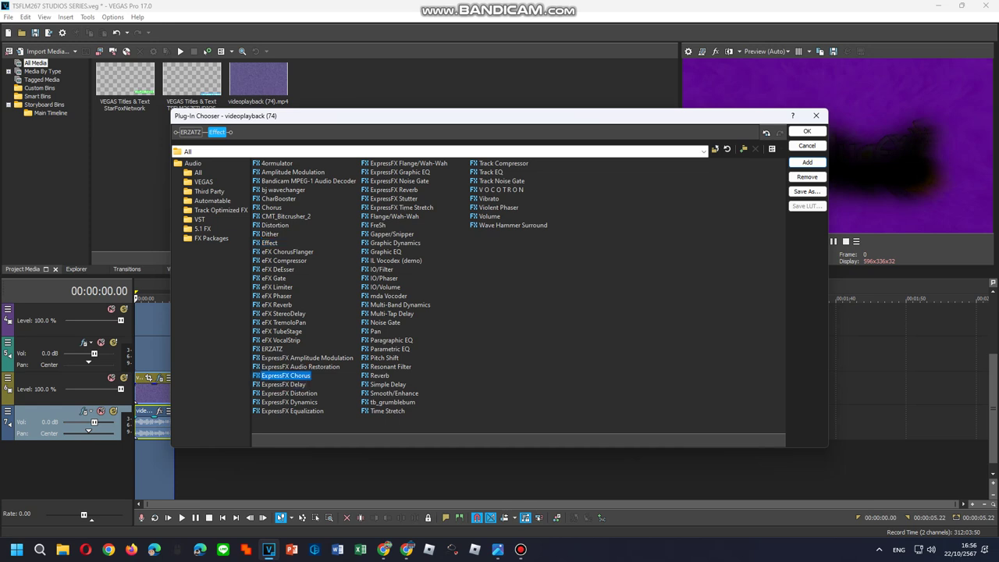
double_click(285, 375)
double_click(307, 375)
click(307, 375)
double_click(308, 375)
click(310, 376)
click(304, 366)
double_click(305, 376)
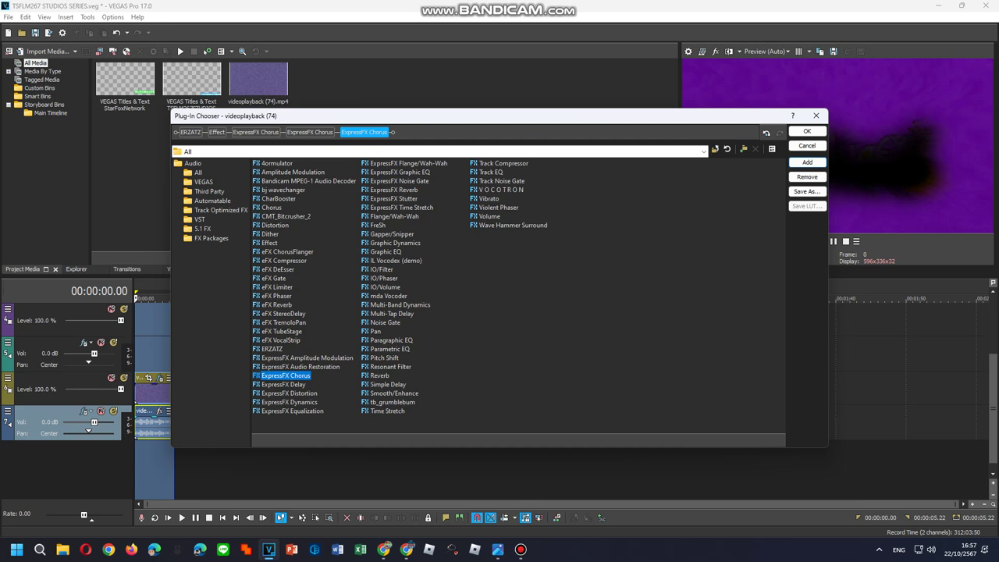
- Append the IO/Volume, tb_grumblebum and IL Vocodex (demo) plug-ins to the audio event's effect chain and accept the chain
click(384, 287)
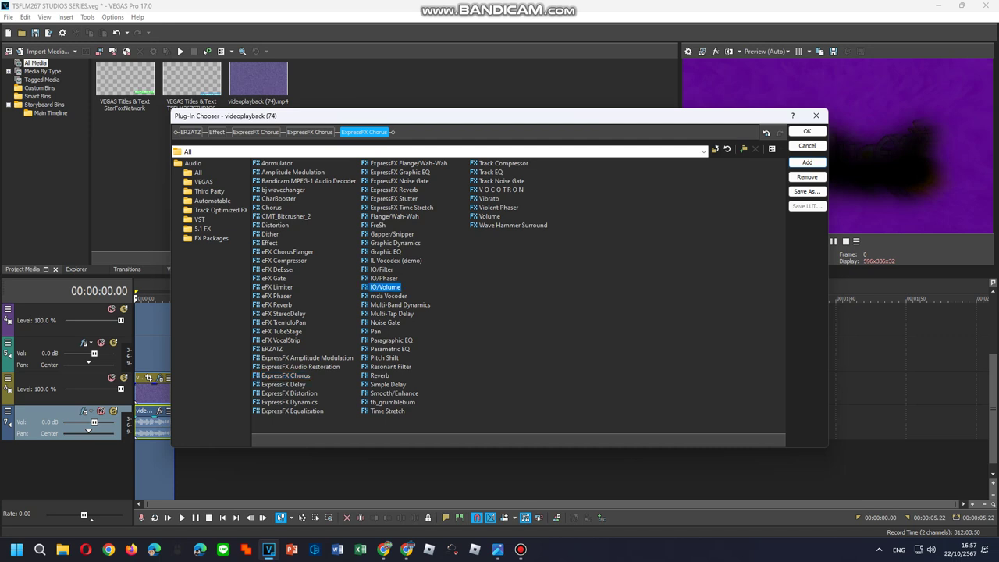
click(807, 162)
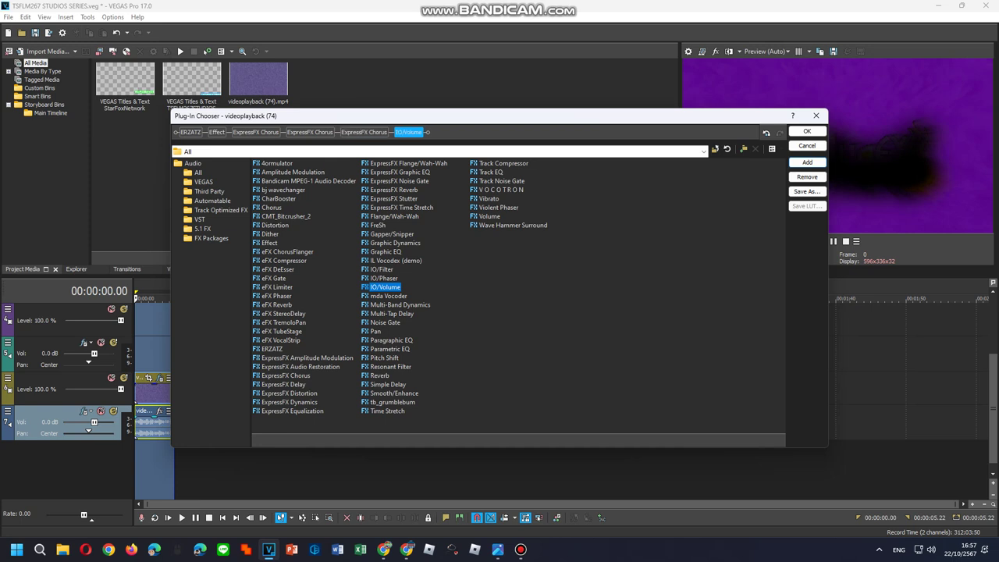
click(392, 402)
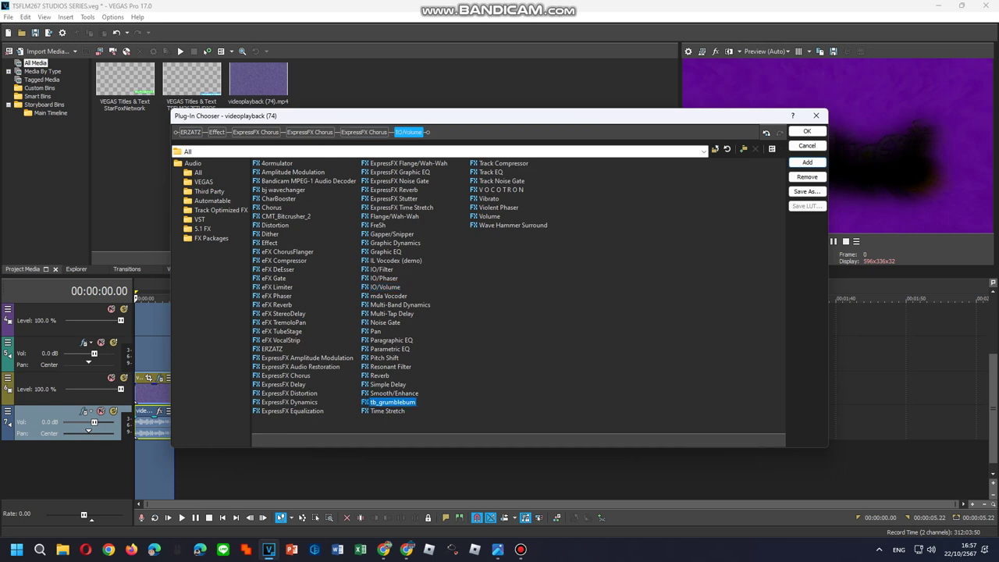
click(807, 162)
click(395, 261)
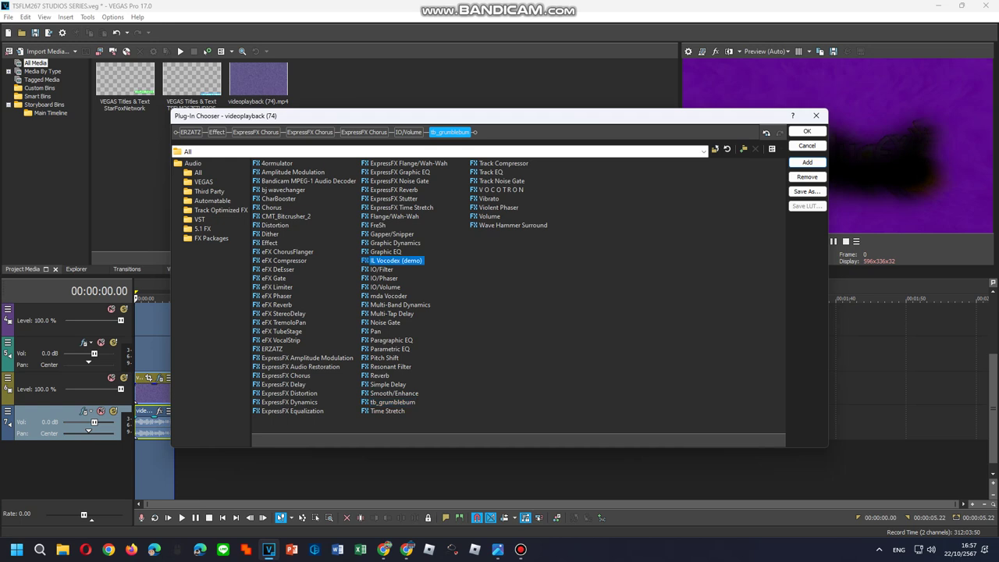
double_click(396, 260)
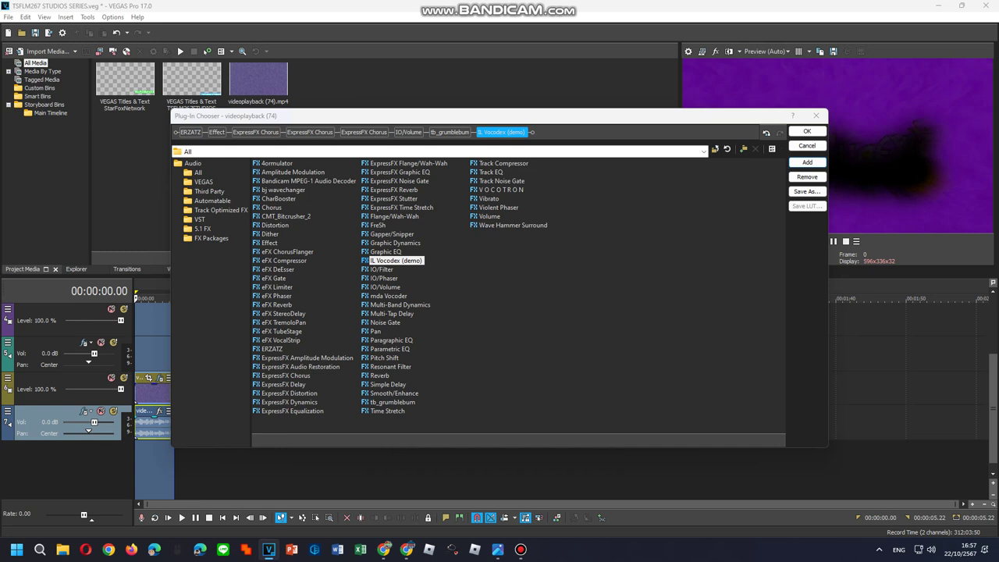
click(190, 132)
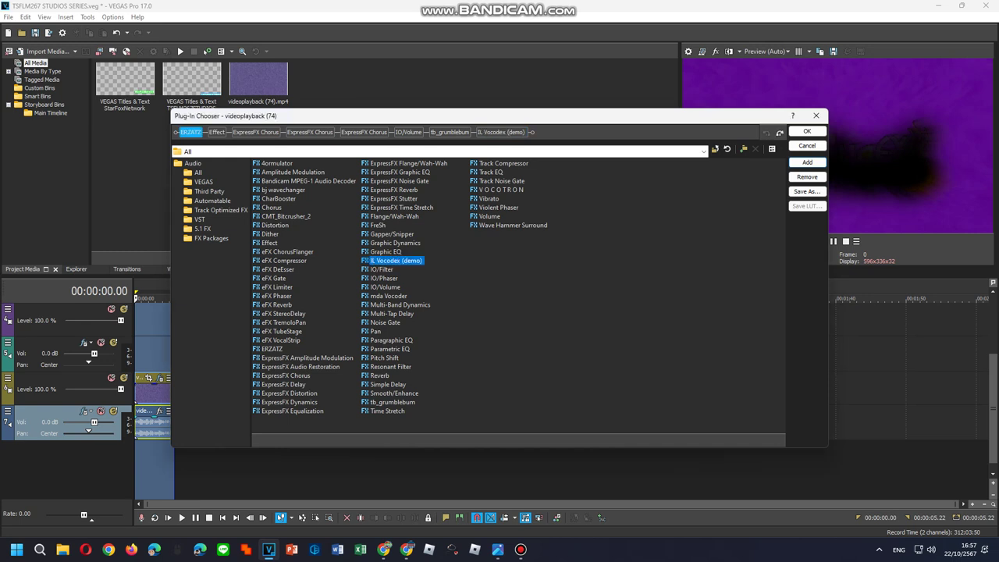
click(806, 131)
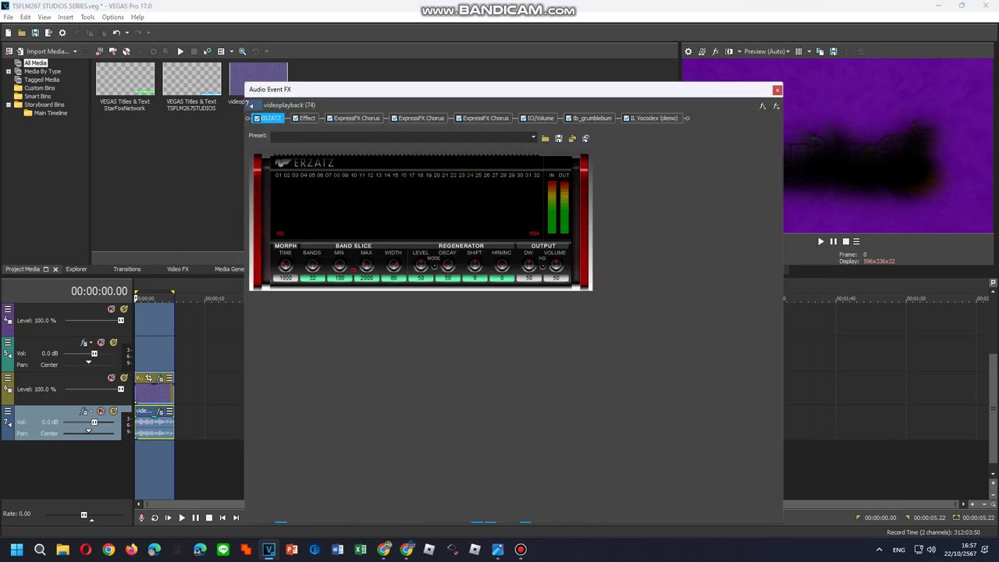
- Choose a preset for the ERZATZ plug-in and one for the Effect plug-in in the audio event's chain
click(533, 137)
click(437, 195)
click(305, 118)
click(465, 136)
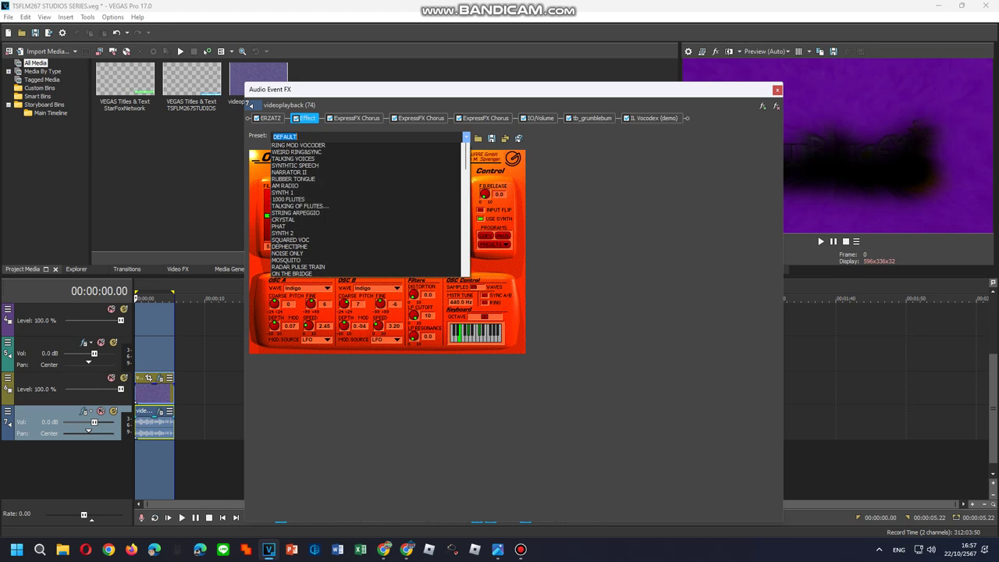
click(351, 154)
- Choose a preset for the first ExpressFX Chorus, set the second to What The Dah and the third to Delay TV
click(355, 118)
click(382, 137)
click(312, 227)
click(420, 117)
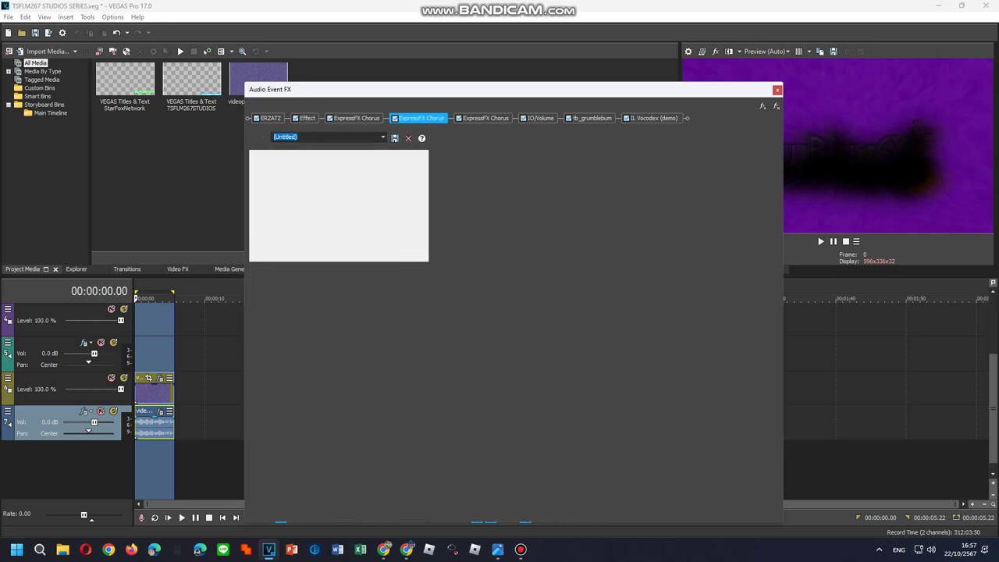
click(382, 137)
click(312, 268)
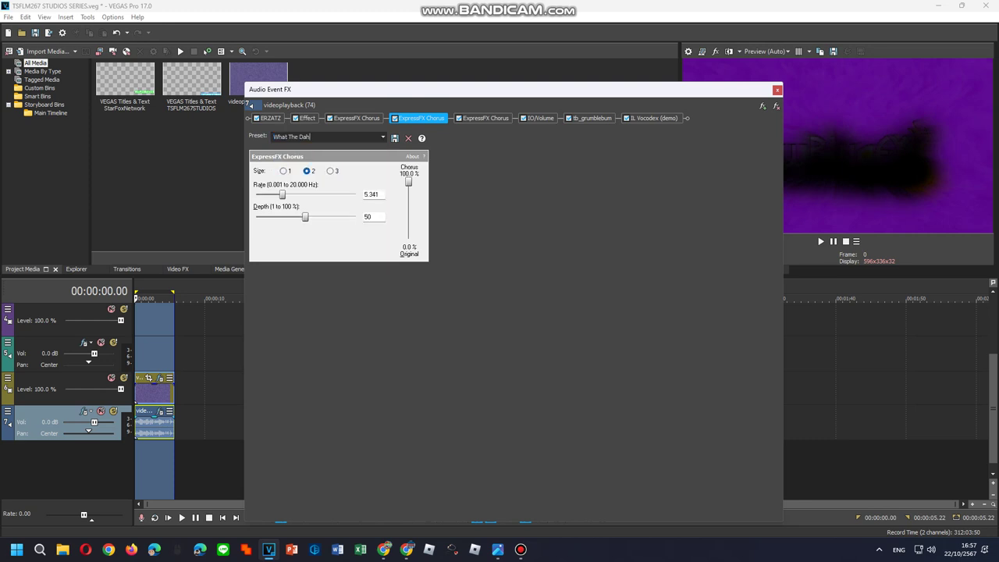
click(483, 118)
click(382, 137)
click(288, 255)
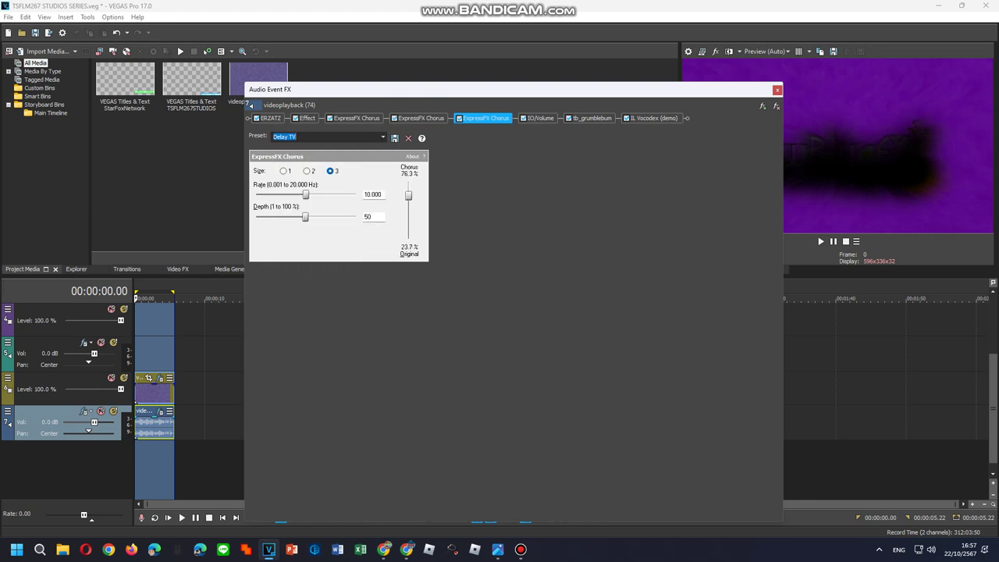
- Set the IO/Volume plug-in to the preset Sawtooth and open the tb_grumblebum plug-in's settings
click(540, 118)
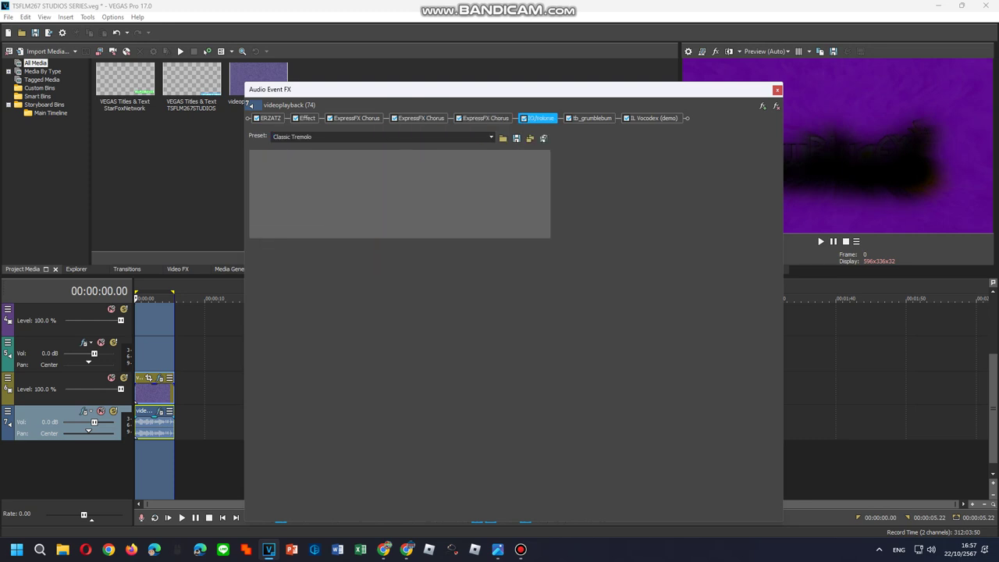
click(491, 137)
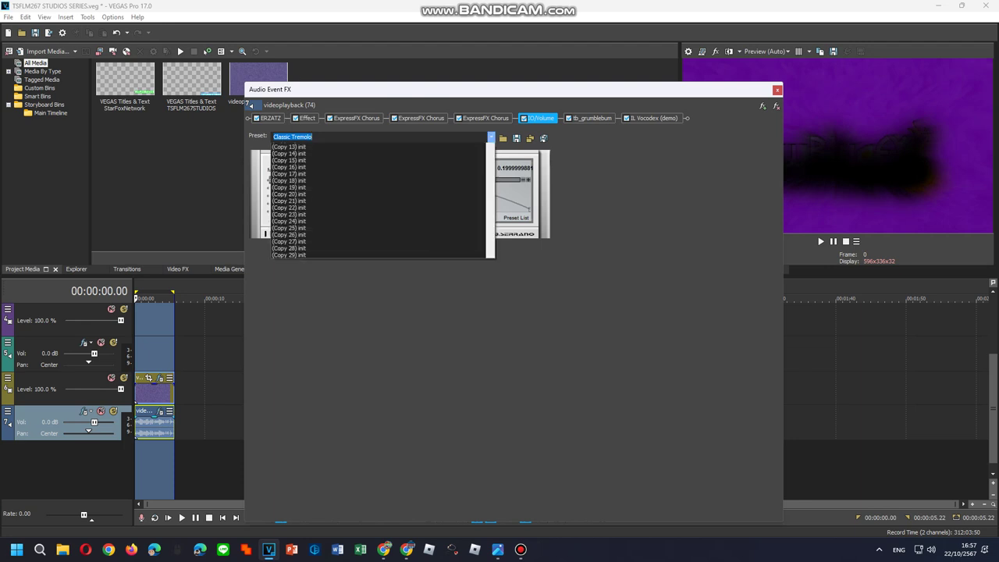
click(312, 160)
click(592, 118)
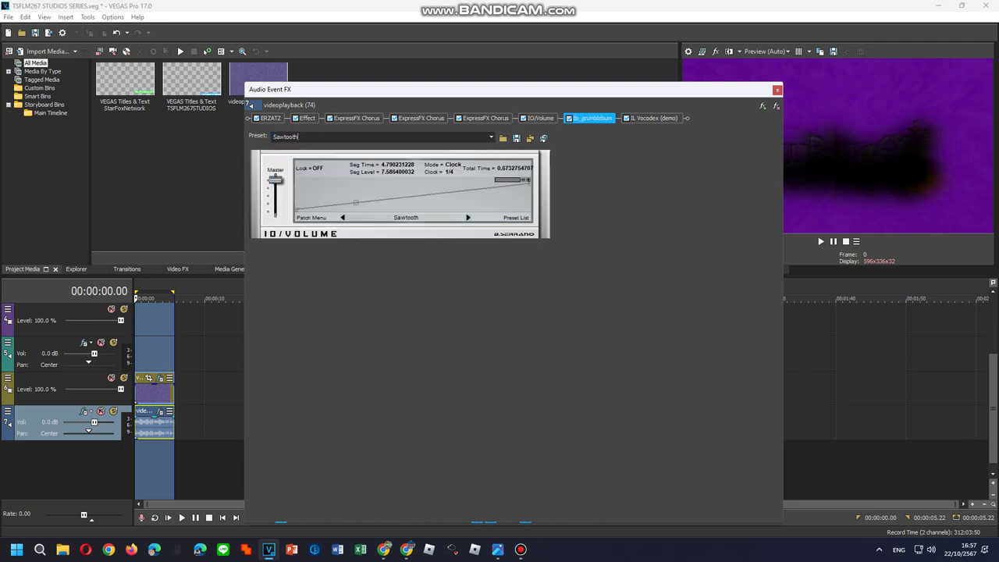
- Load the Clearer preset inside IL Vocodex, switch its carrier synthesizer to Supersaw and activate notes across its keyboard
click(654, 118)
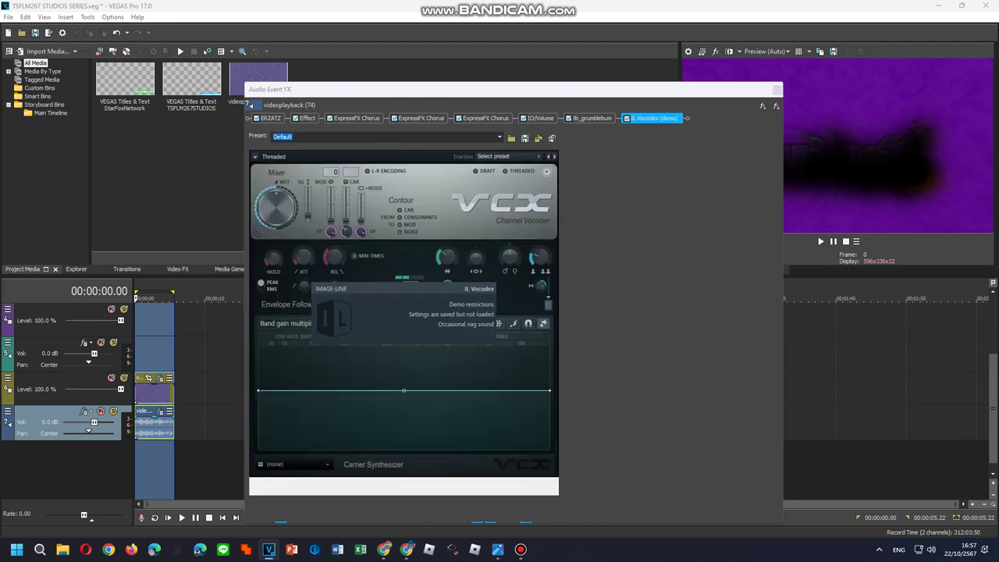
click(508, 157)
click(495, 255)
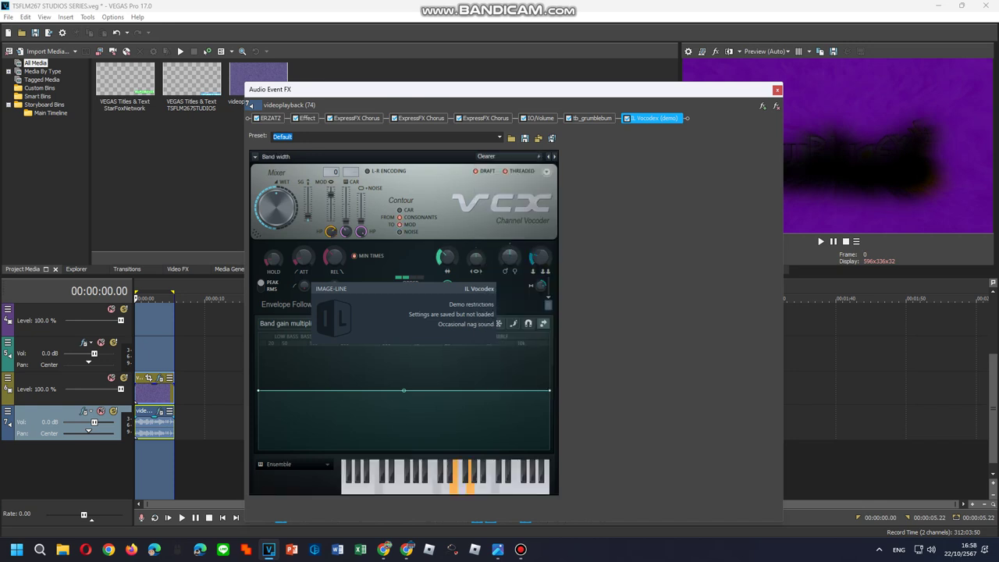
click(296, 464)
click(443, 495)
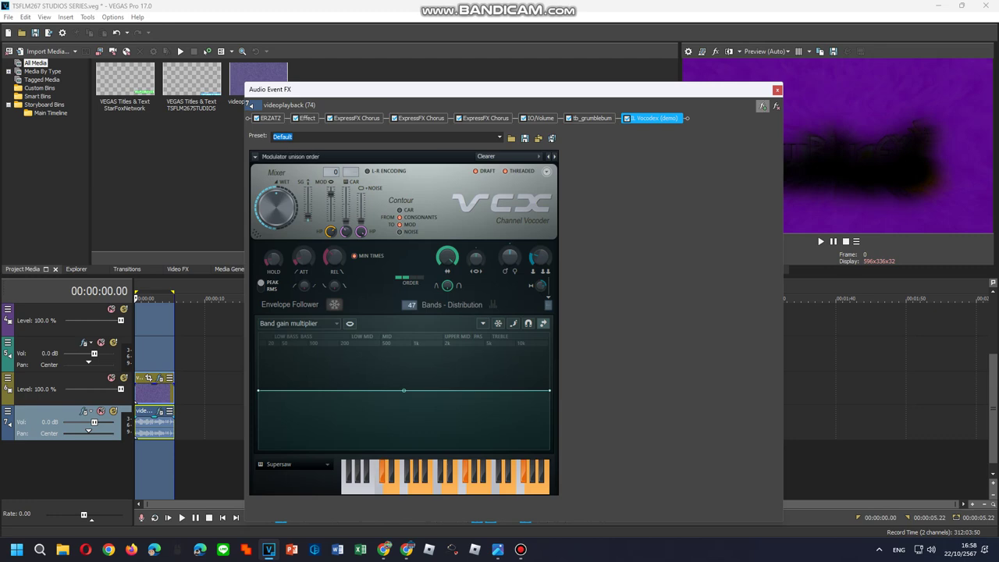
- Save the whole audio effect chain as a plug-in package named "Tuneup I" and close the audio event's effect settings
click(762, 106)
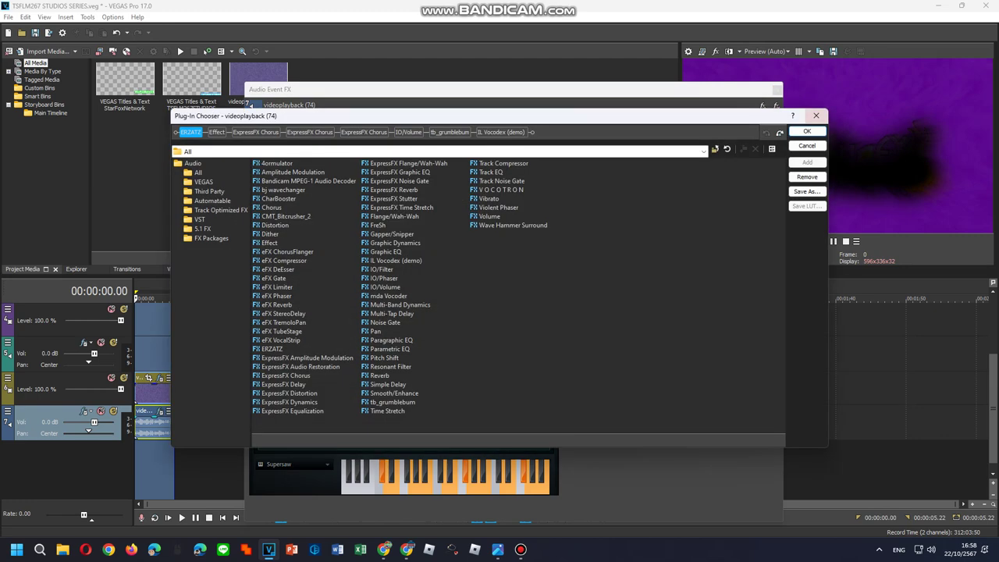
click(806, 192)
text(Tuneup I)
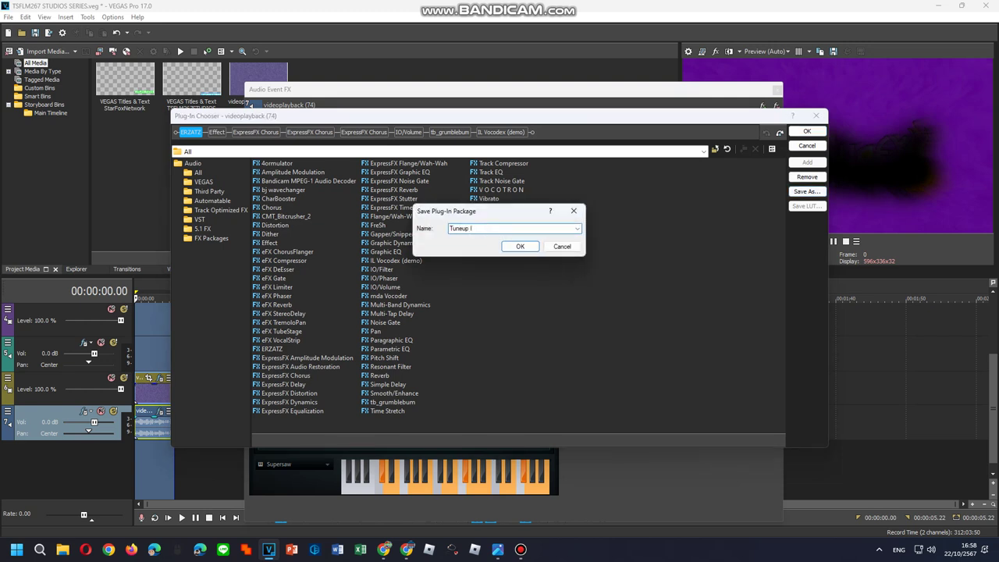
click(520, 246)
click(807, 131)
click(521, 549)
click(776, 90)
- Play the clip from the start of the timeline to review its combined video and audio effects
double_click(157, 354)
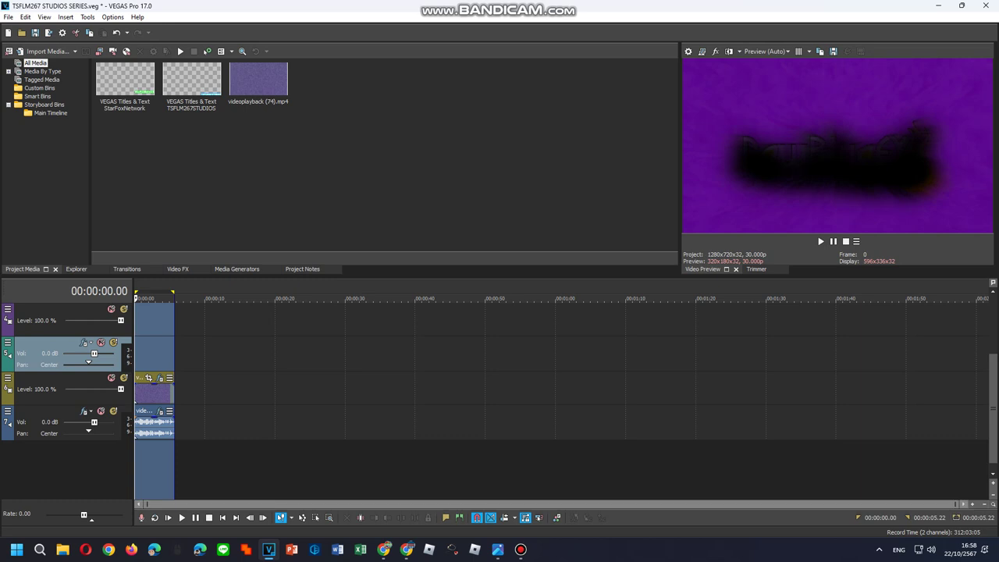
key(space)
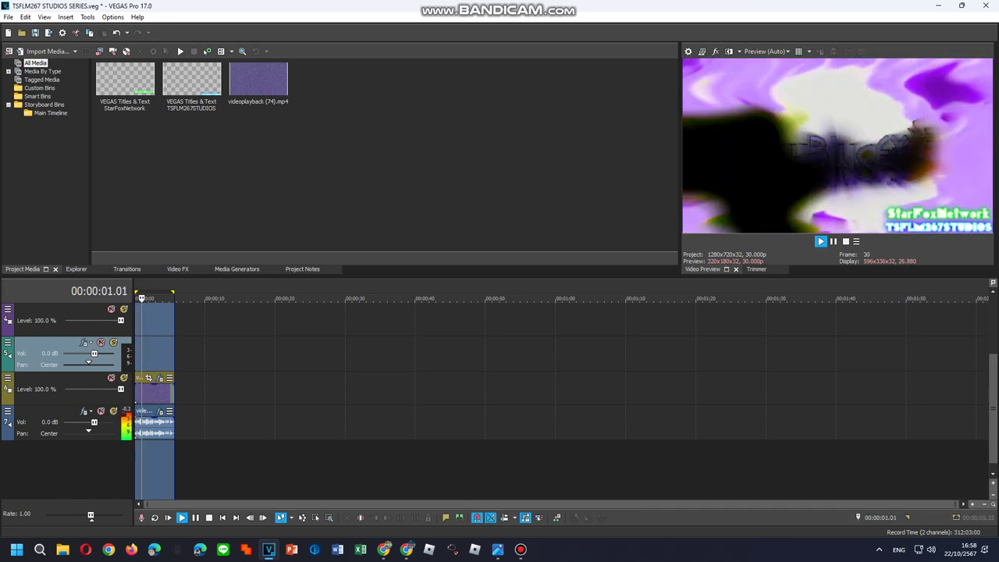